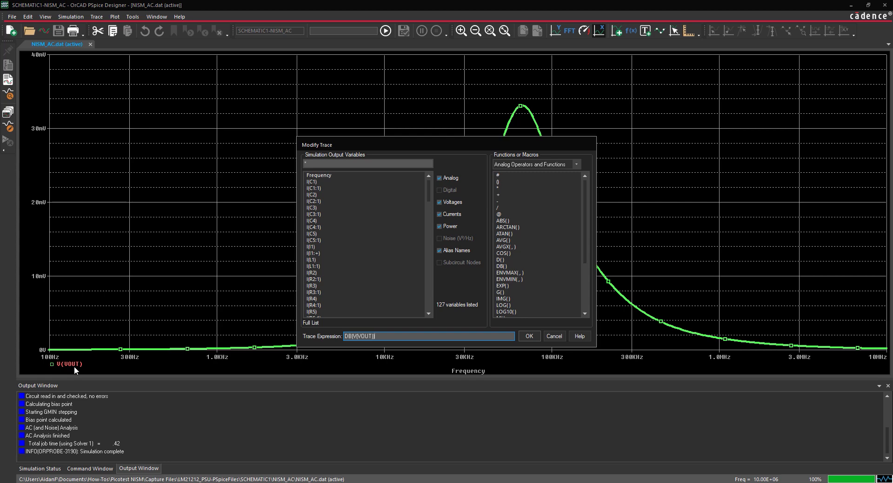
Change the output trace to DB(V(VOUT)) and save the macro QTG(x) = ABS(D(P(x)))/360*FREQUENCY*PI/1Hz.
left_click(534, 334)
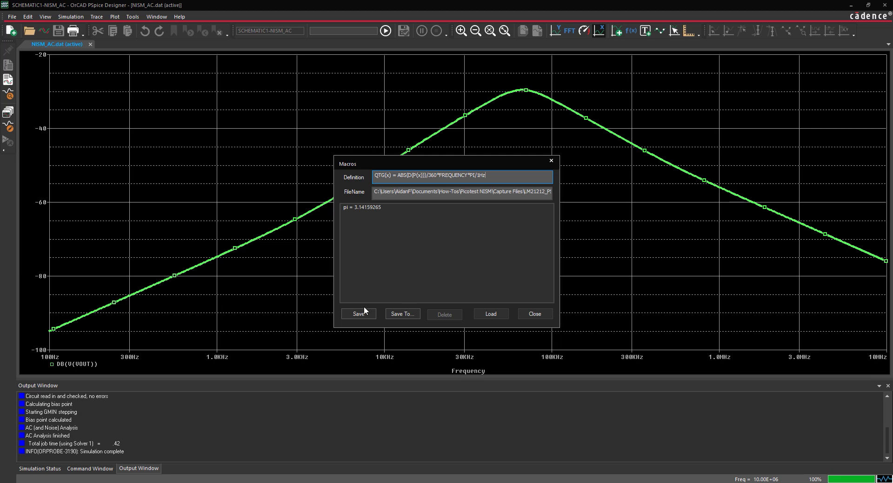
left_click(358, 314)
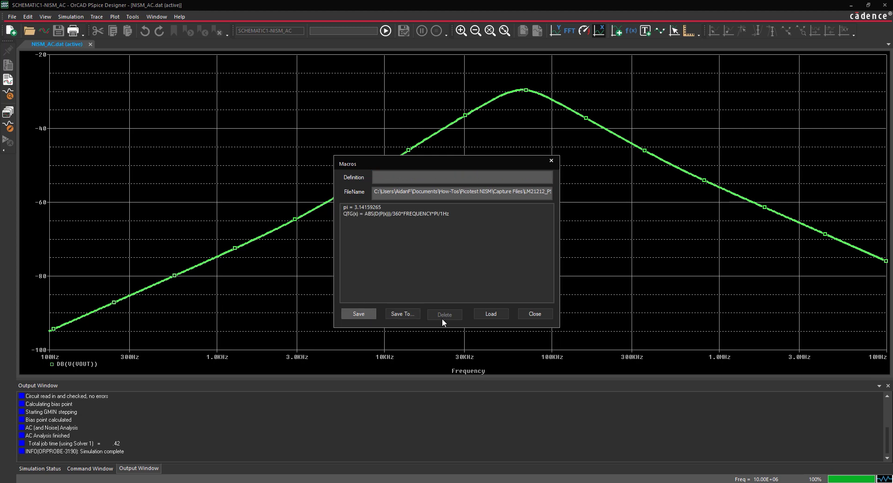
left_click(534, 315)
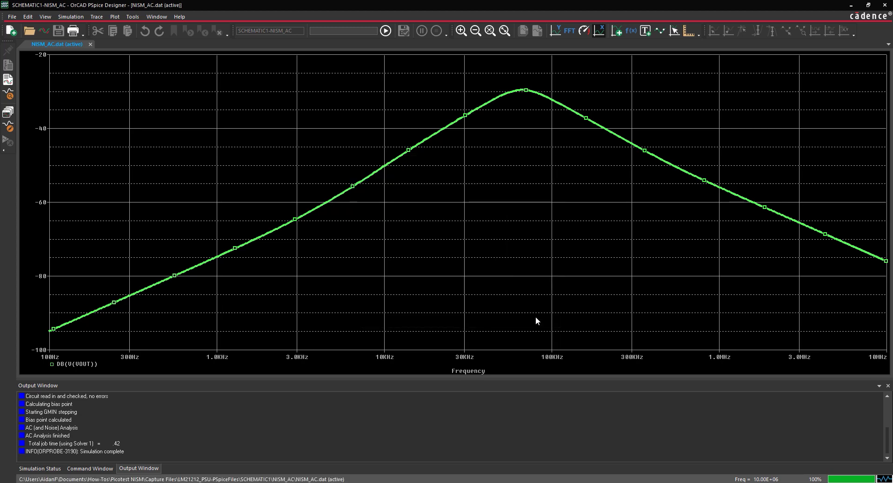
Add a second plot to the window for QTG(V(VOUT)) and evaluate the measurement NISM(V(VOUT)).
left_click(118, 17)
left_click(128, 59)
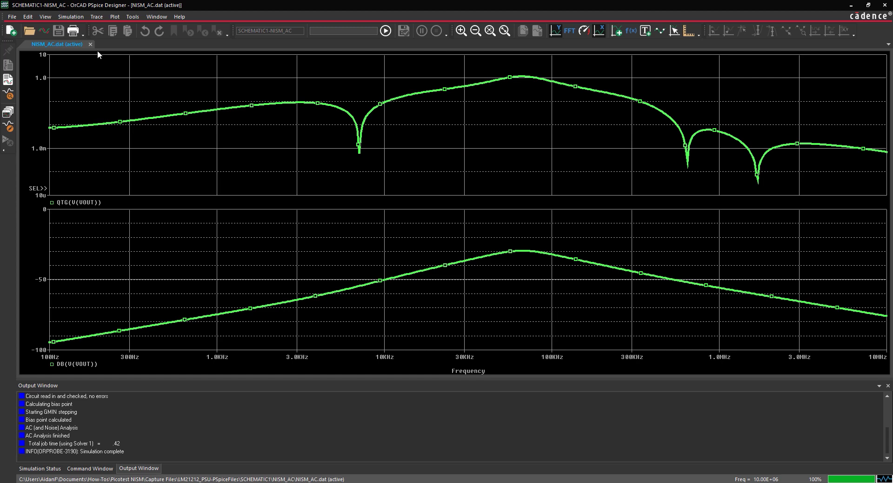
left_click(96, 17)
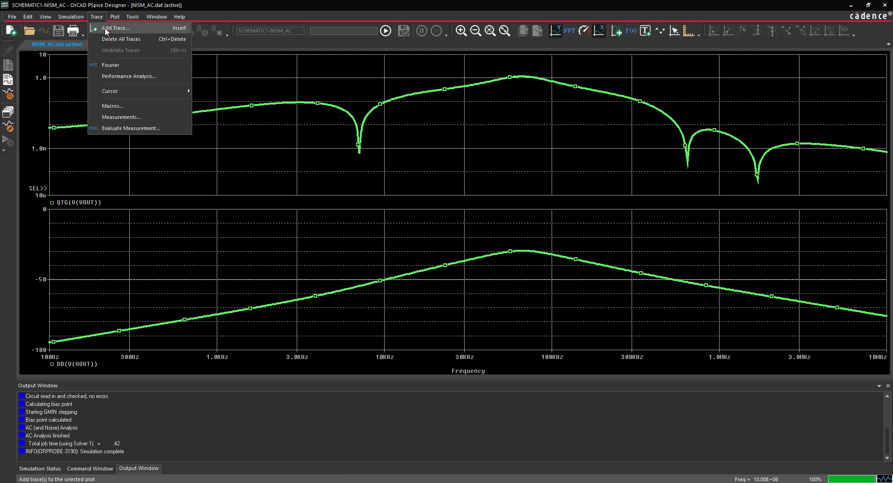
left_click(120, 128)
type("NISM(V(VOUT))")
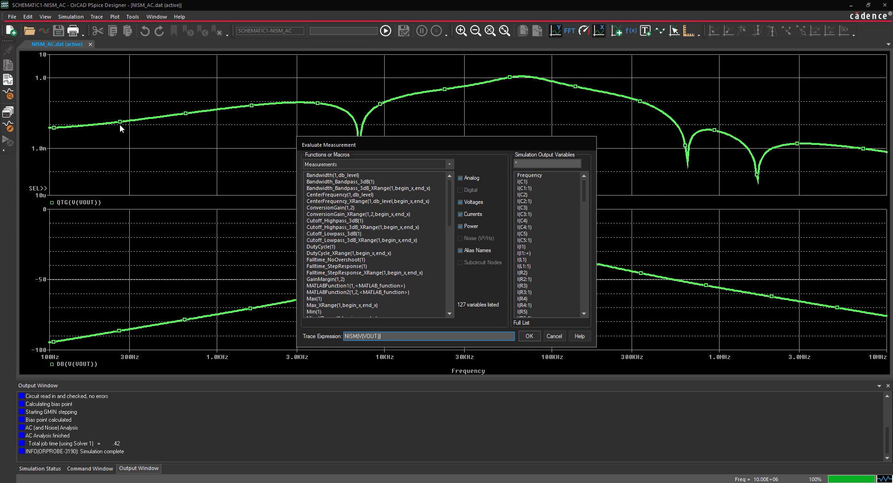
left_click(530, 338)
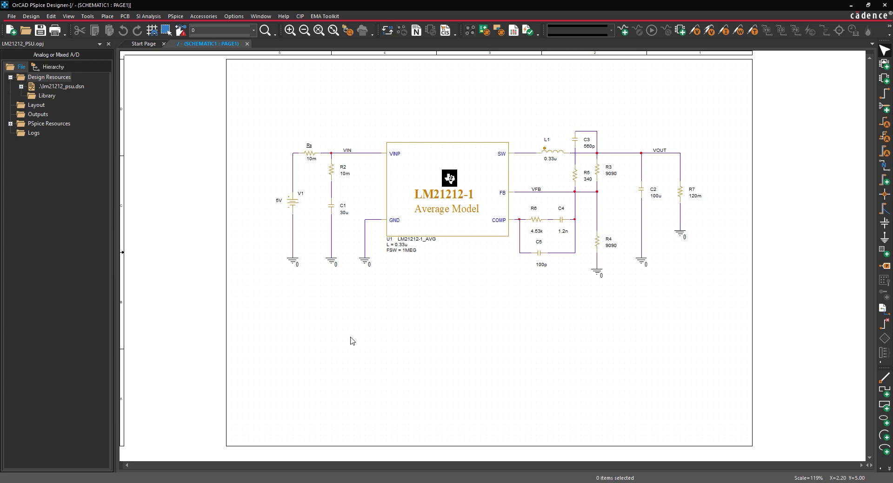
Place one IAC current source on the schematic beside load resistor R7.
left_click(112, 16)
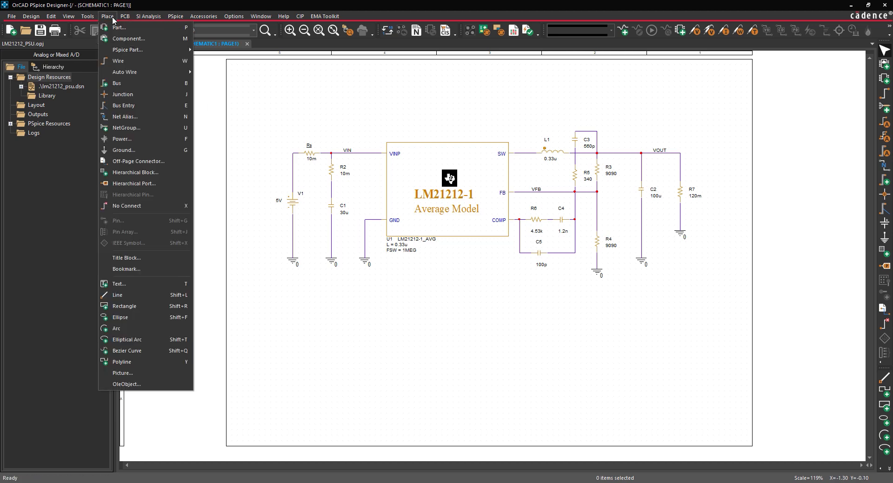
mouse_move(124, 50)
mouse_move(241, 144)
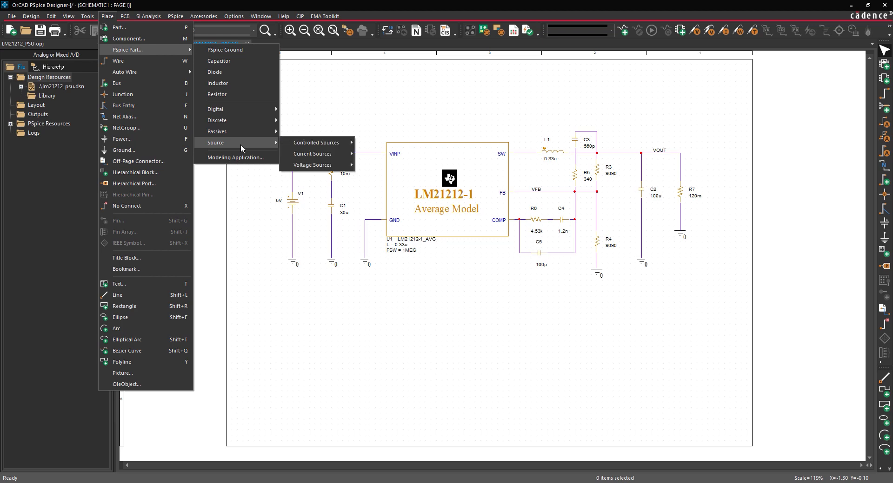
mouse_move(321, 153)
left_click(386, 154)
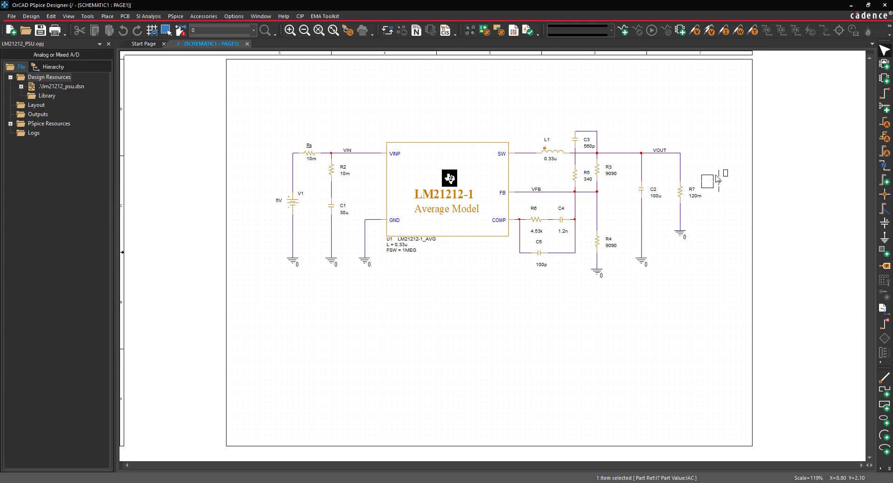
left_click(718, 177)
right_click(595, 109)
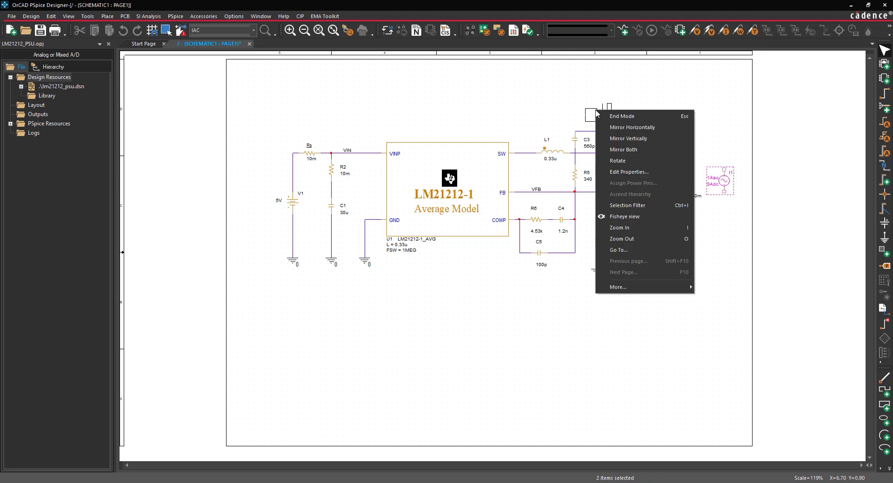
left_click(607, 118)
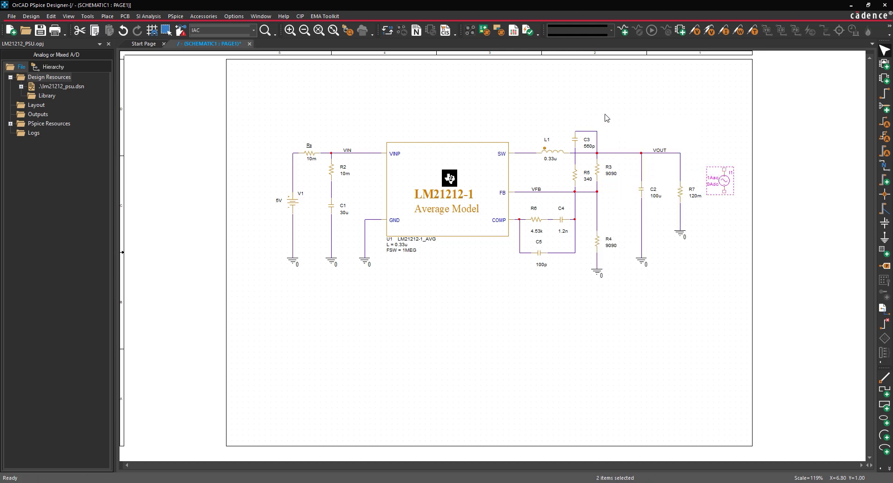
Wire the AC current source between the VOUT net and the ground node below R7.
left_click(107, 16)
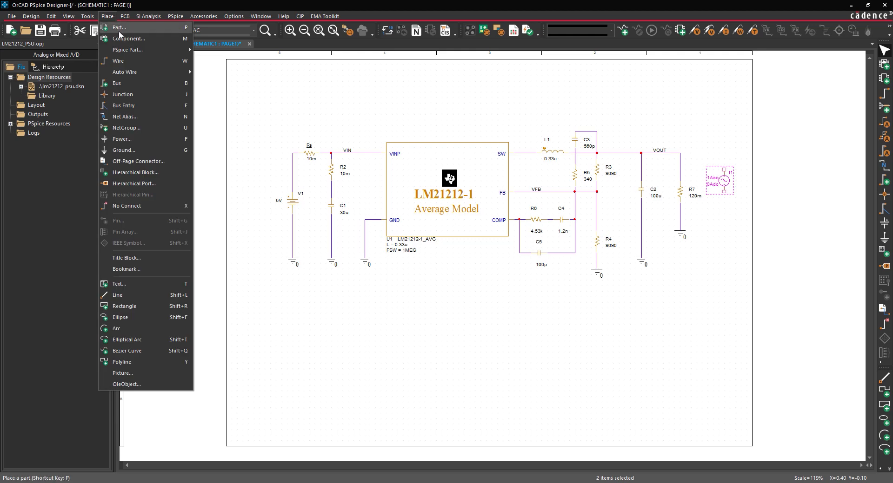
left_click(119, 62)
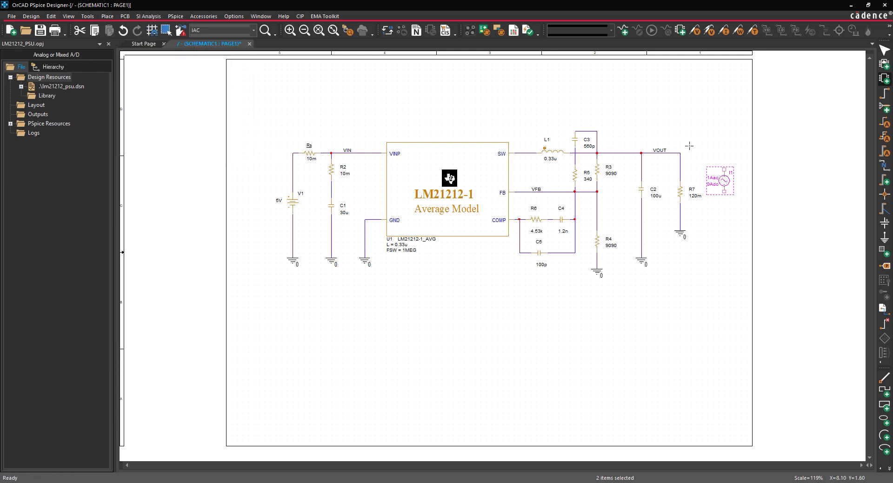
left_click(724, 170)
left_click(680, 153)
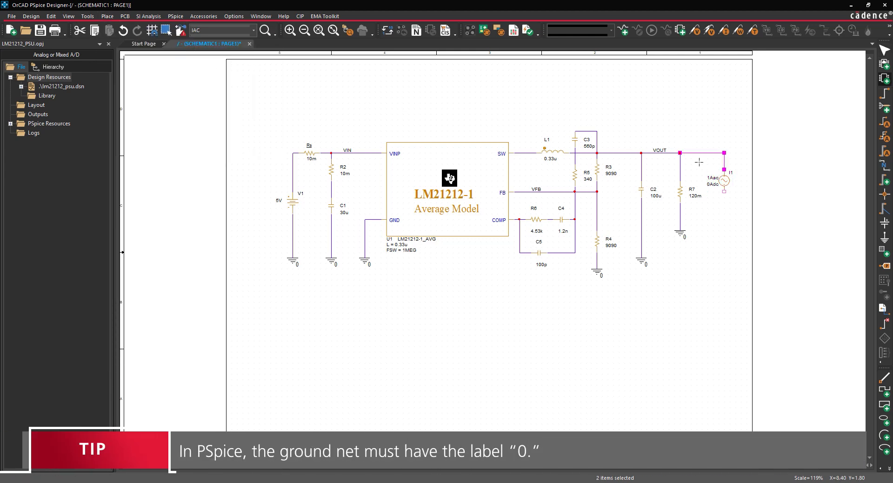
left_click(724, 192)
left_click(680, 214)
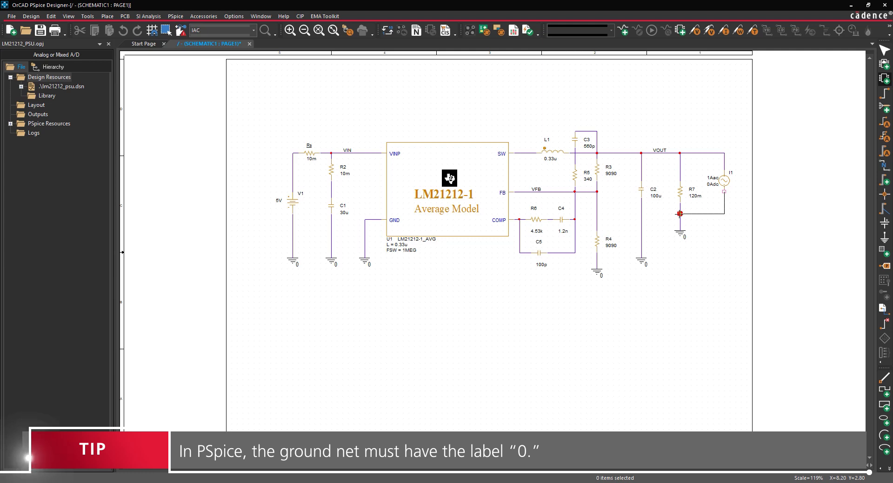
key("Escape")
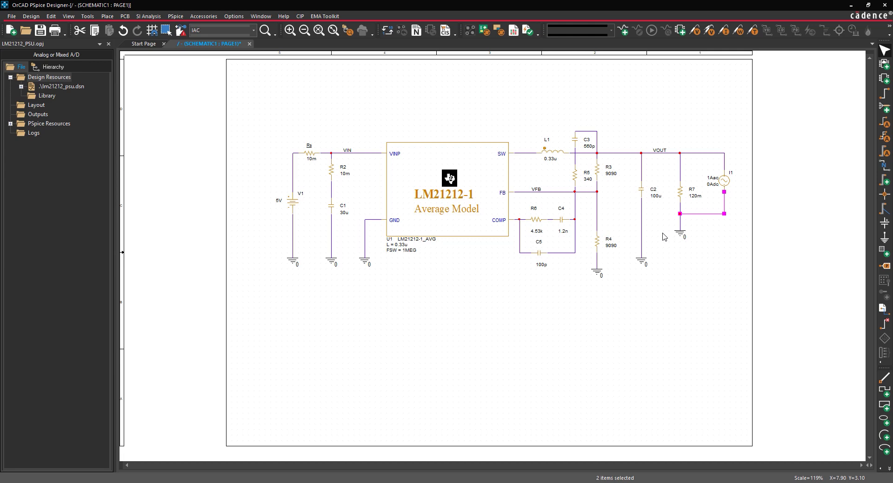
Create a new simulation profile named NISM_AC, using the OrCAD PSpice Designer suite.
left_click(175, 16)
left_click(186, 27)
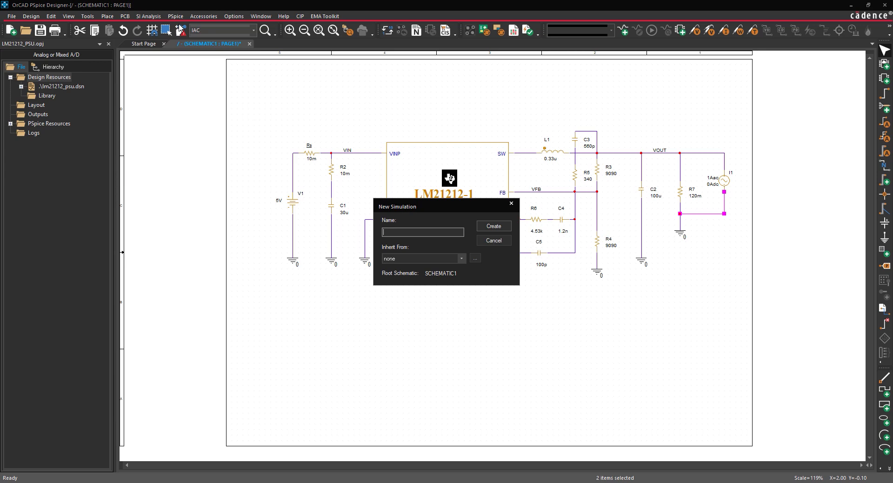
type("NISM_AC")
left_click(494, 226)
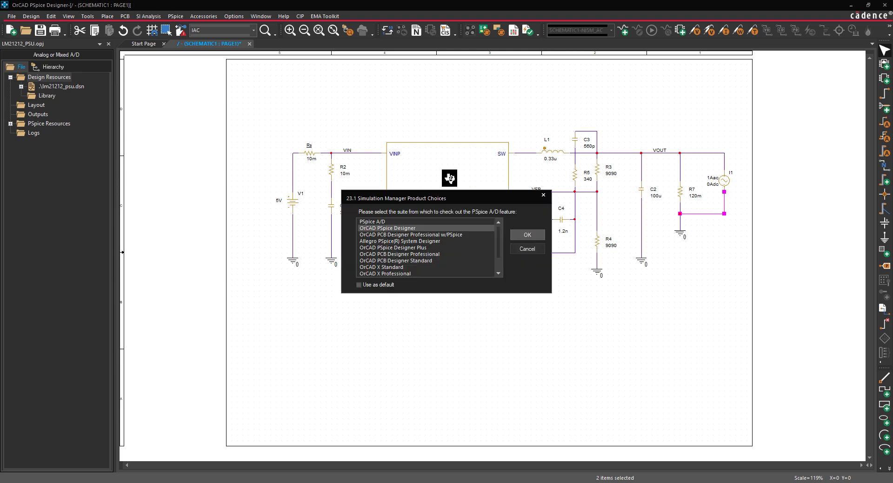
key("Return")
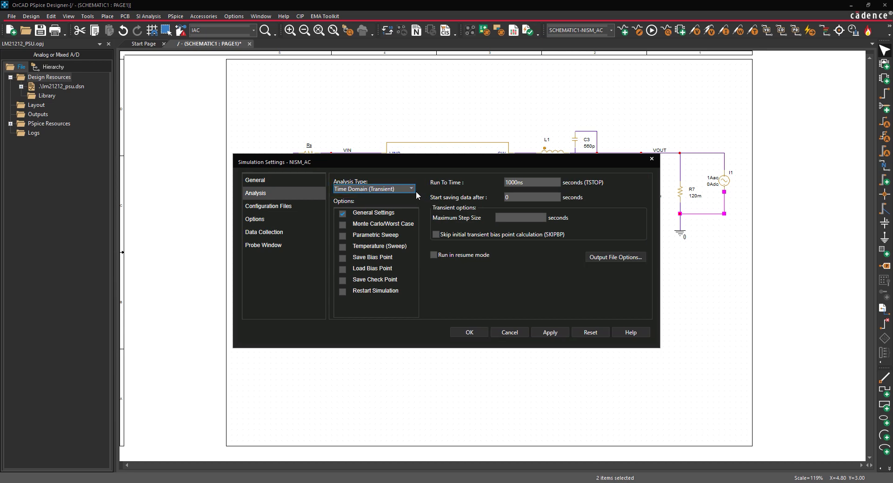
Set the analysis type to AC Sweep/Noise with a start frequency of 100.
left_click(374, 189)
left_click(374, 219)
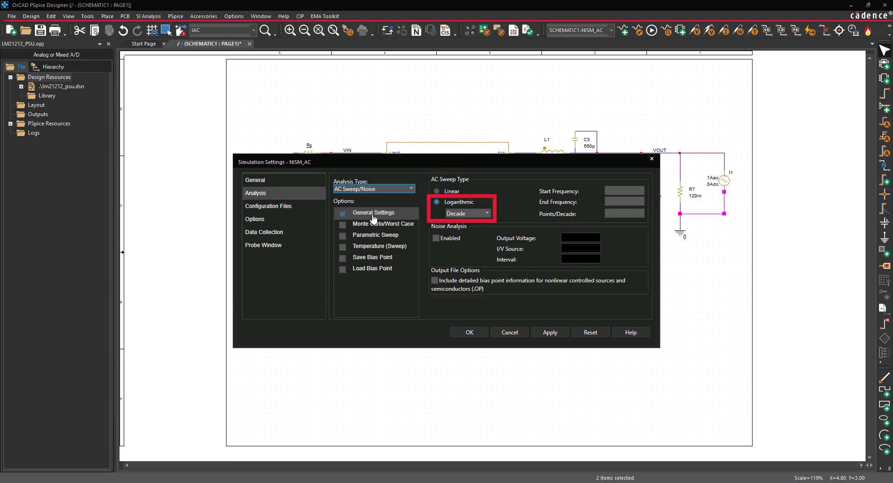
left_click(613, 191)
type("100")
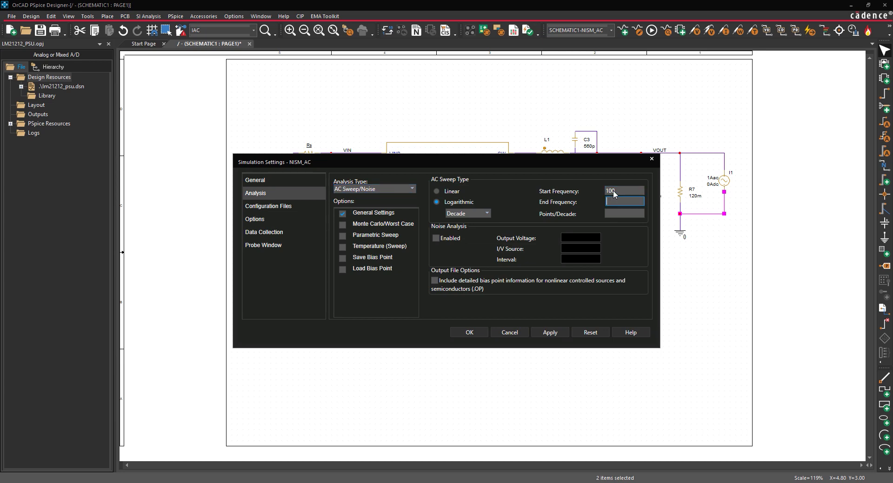
key("Tab")
Add the library file lm21212-1_avg.lib from the Capture Files folder to the design and accept the simulation settings.
left_click(269, 207)
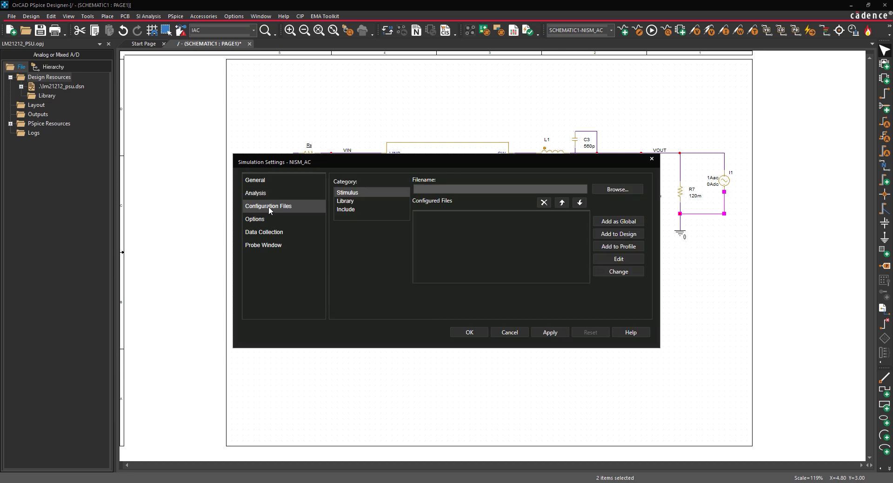
left_click(356, 203)
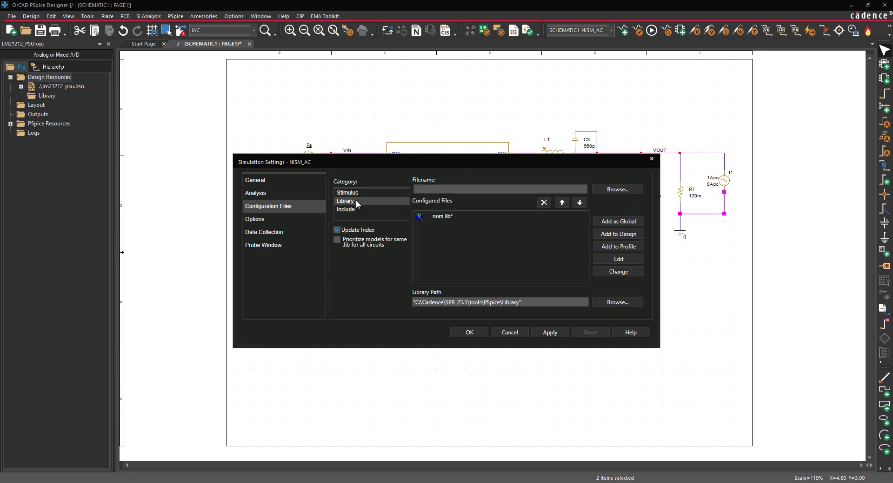
left_click(615, 191)
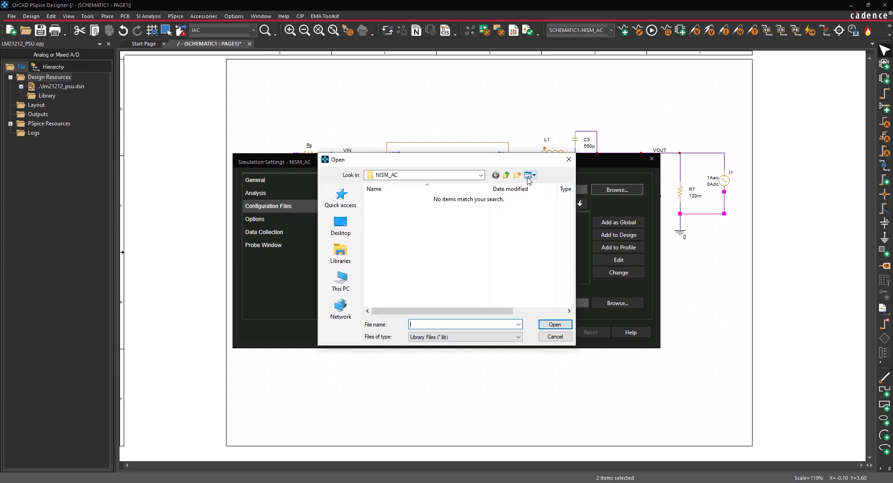
left_click(506, 176)
left_click(506, 175)
left_click(506, 176)
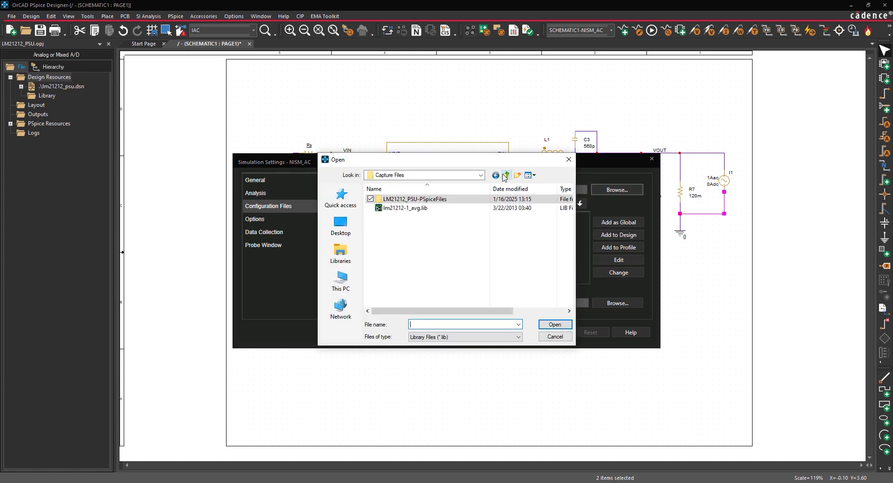
left_click(399, 208)
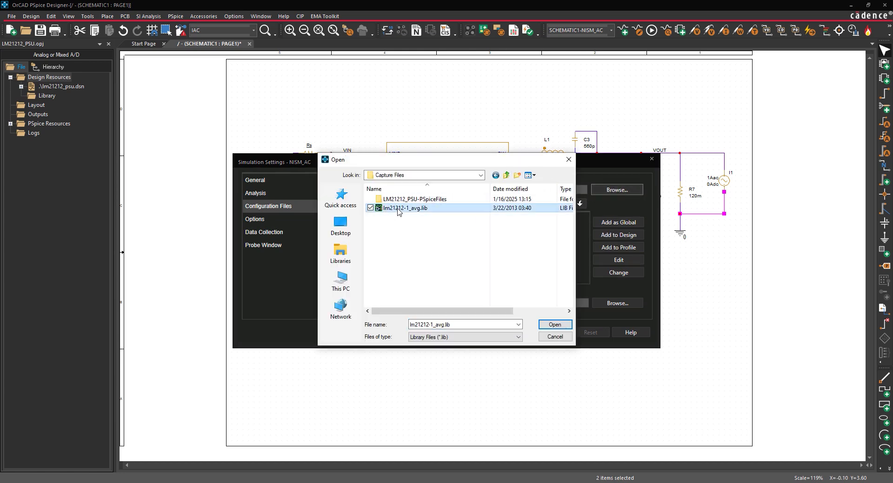
left_click(555, 326)
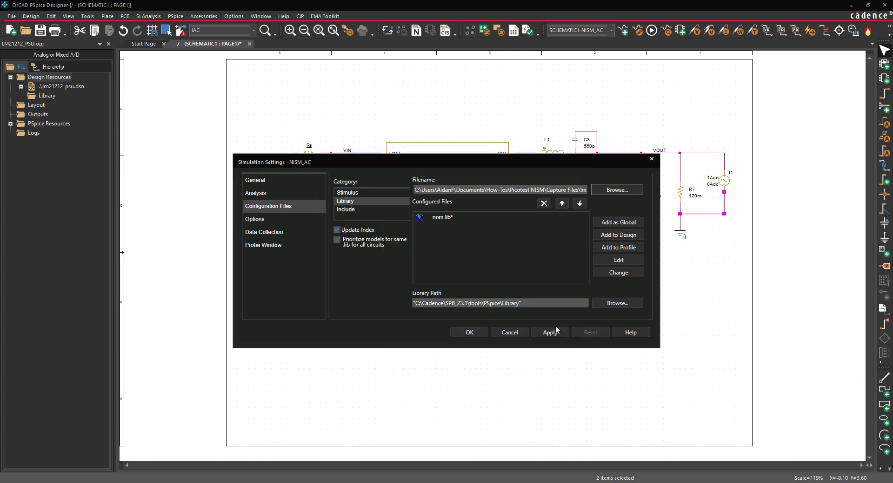
left_click(618, 235)
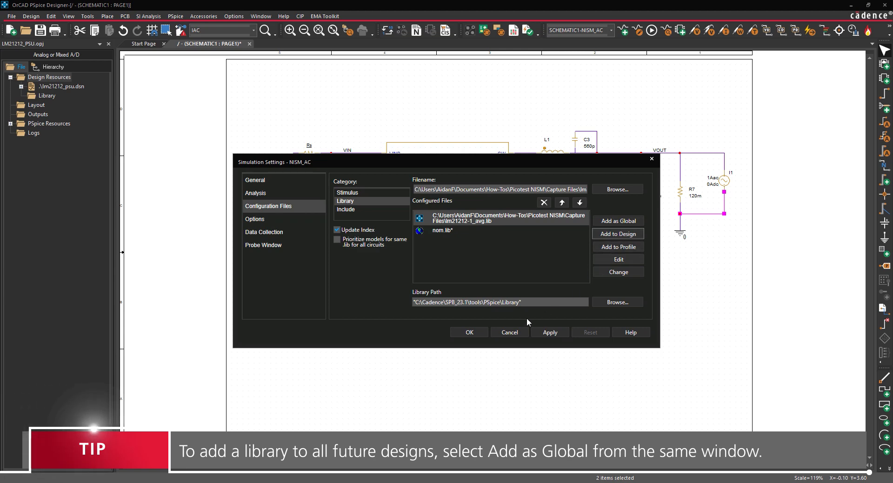
left_click(470, 333)
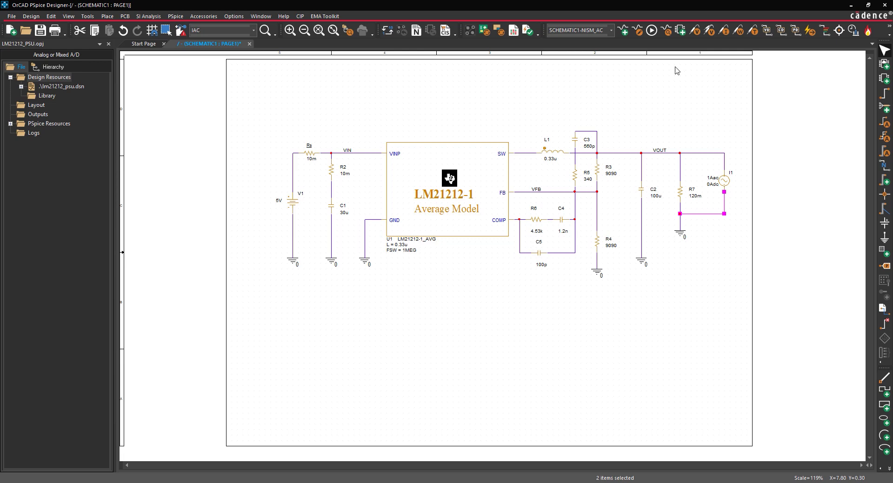
Place a voltage marker on the VOUT net above R7 and run the simulation.
left_click(693, 31)
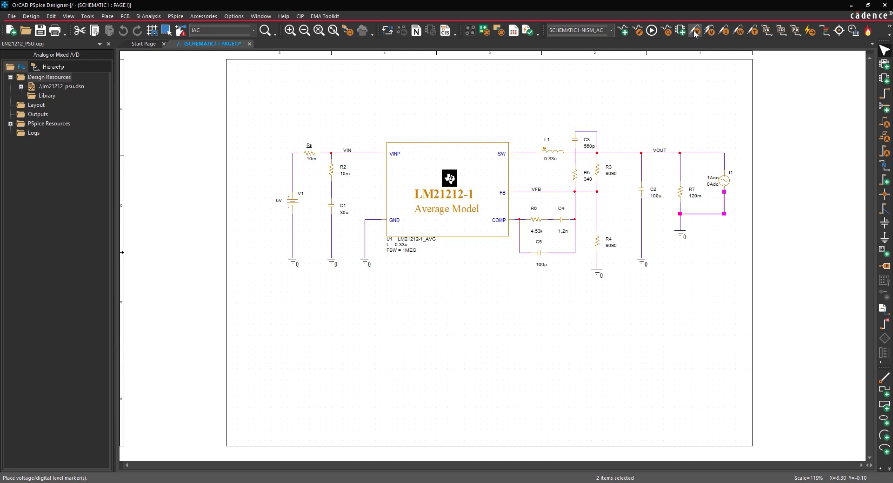
left_click(680, 154)
right_click(661, 119)
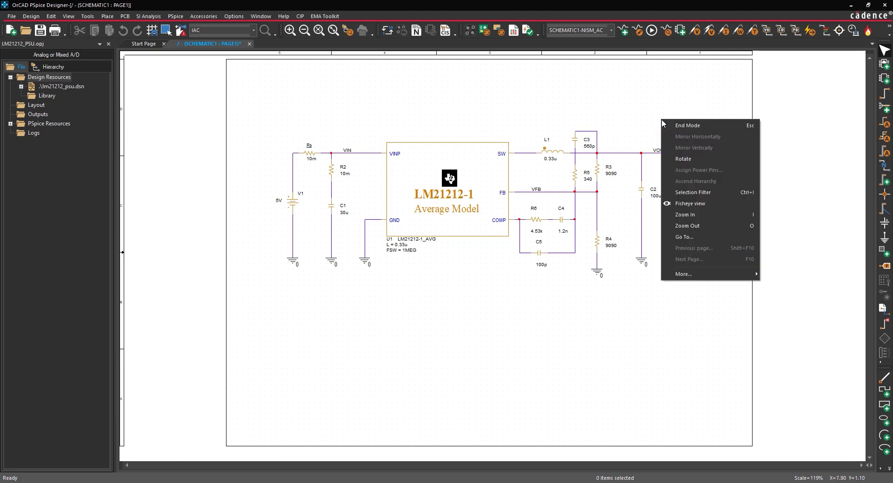
left_click(671, 127)
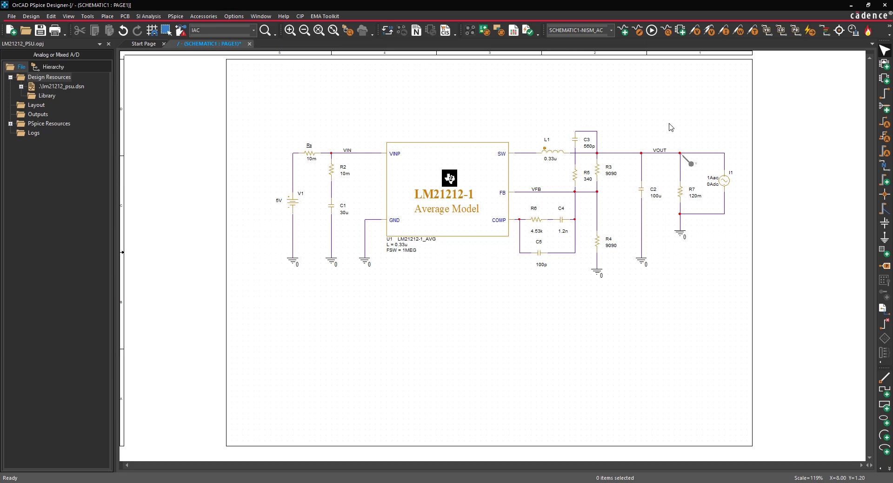
left_click(176, 16)
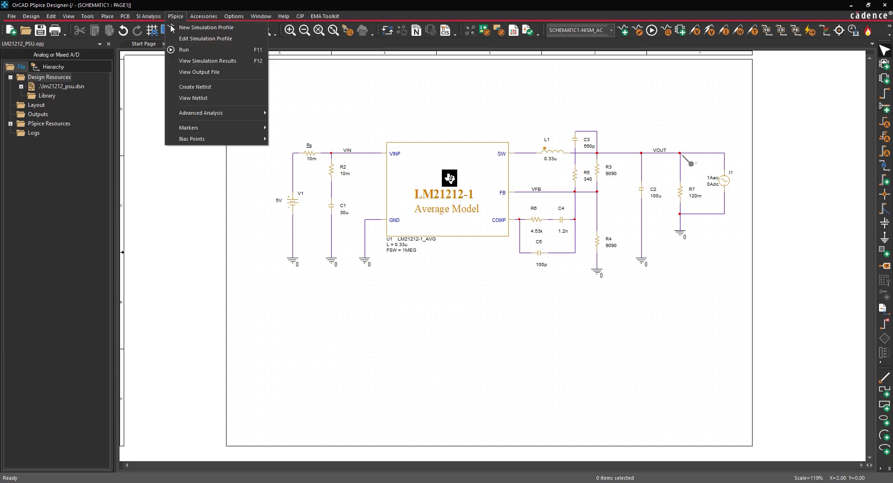
left_click(182, 49)
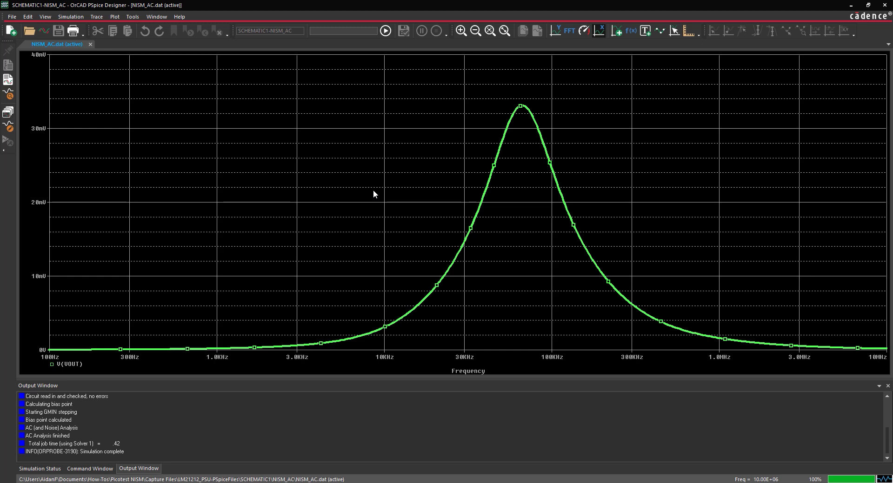
Change the V(VOUT) trace expression to DB(V(VOUT)) so that the output is plotted in decibels.
double_click(70, 364)
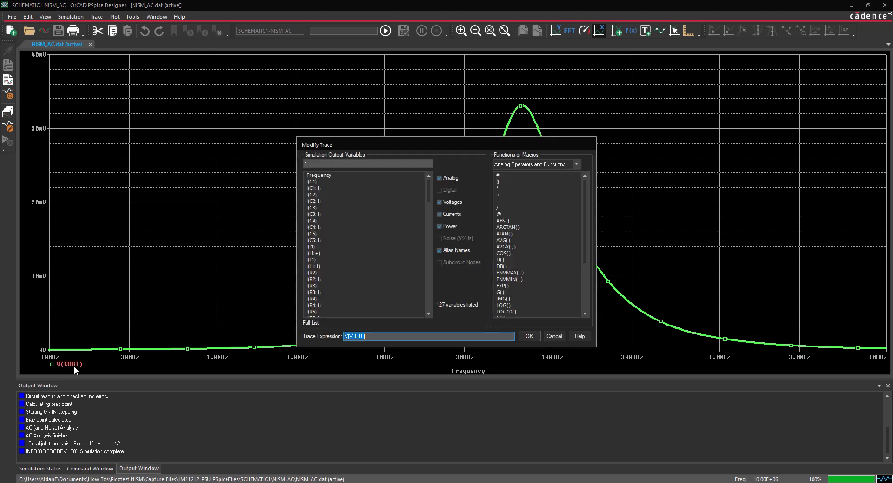
type("DB(V(VOUT))")
left_click(534, 335)
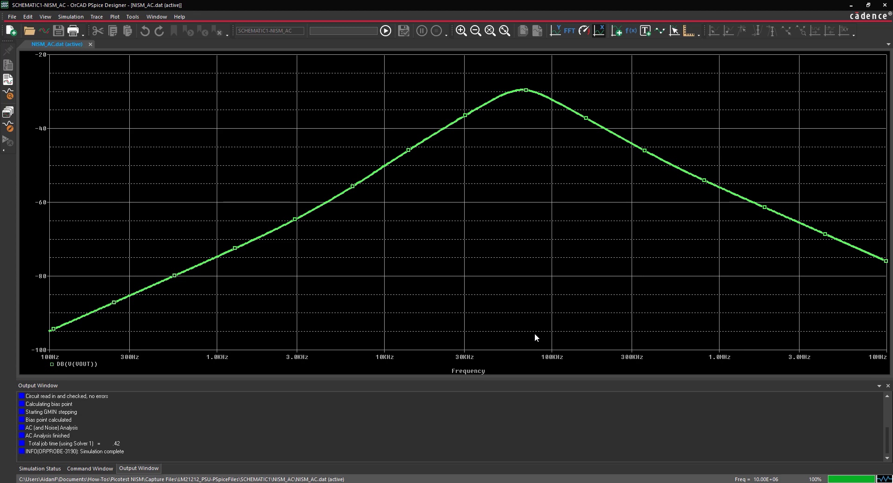
Define and save the macro QTG(x) = ABS(D(P(x)))/360*FREQUENCY*PI/1Hz.
left_click(97, 17)
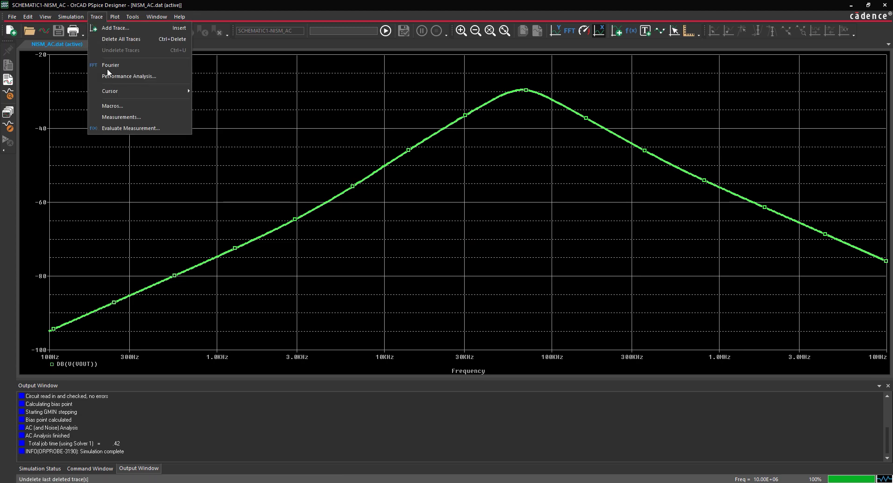
left_click(114, 102)
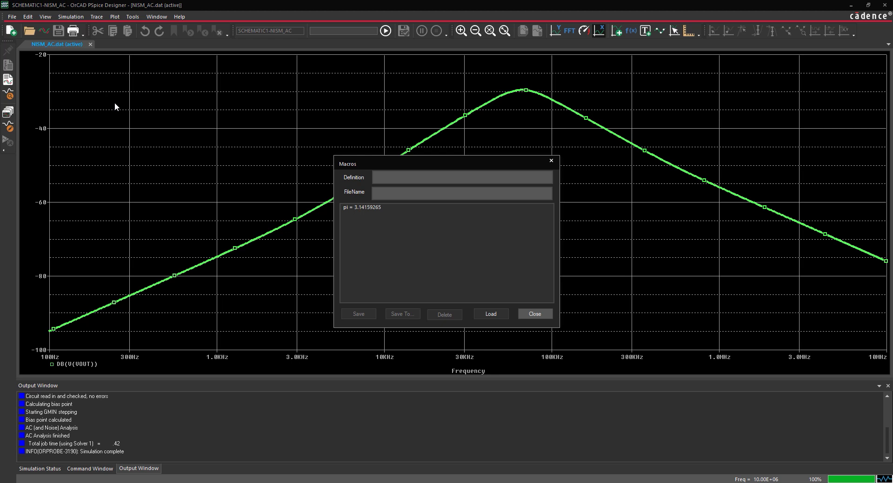
left_click(403, 179)
type("QTG(x")
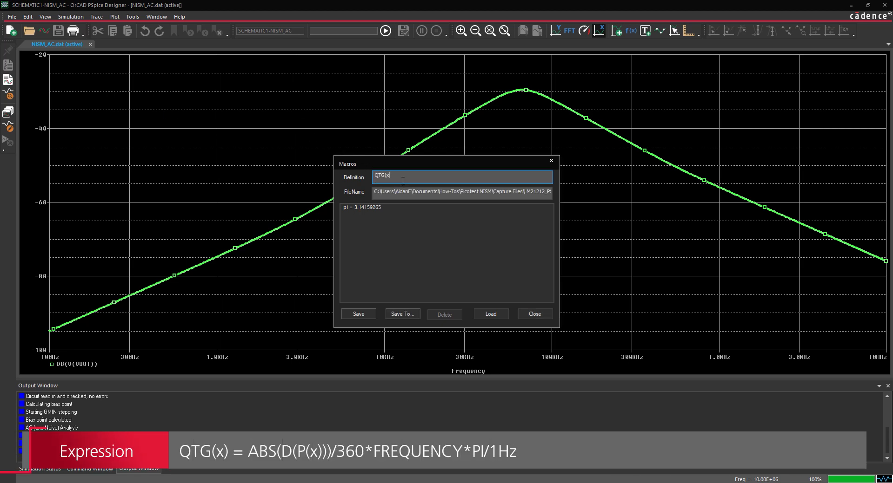
type(") = ABS(D(P(x)))")
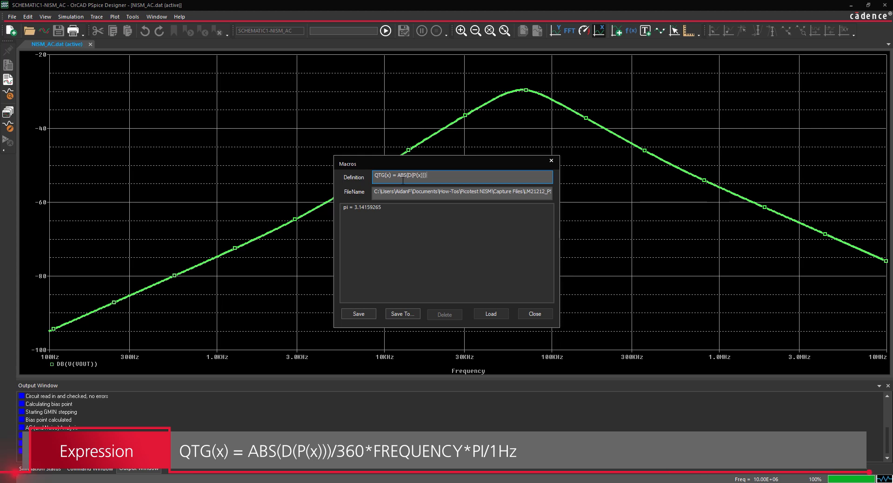
type("/360*FREQUENCY*PI")
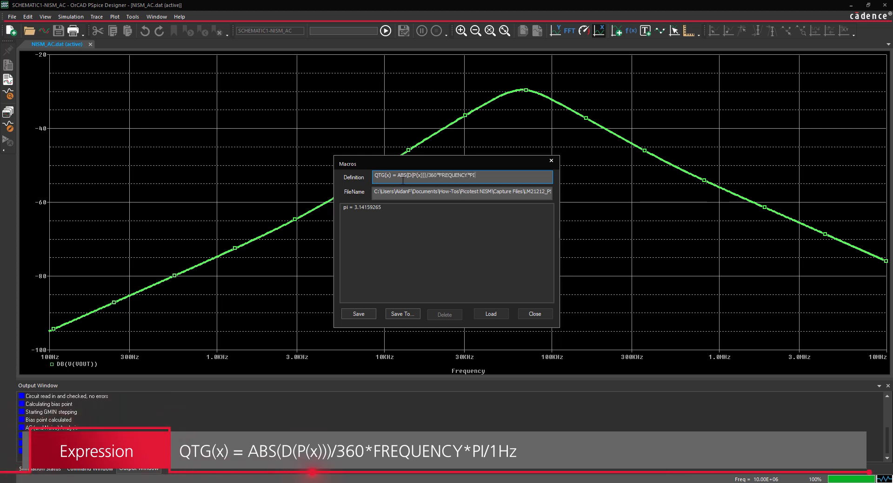
type("/1Hz")
left_click(364, 313)
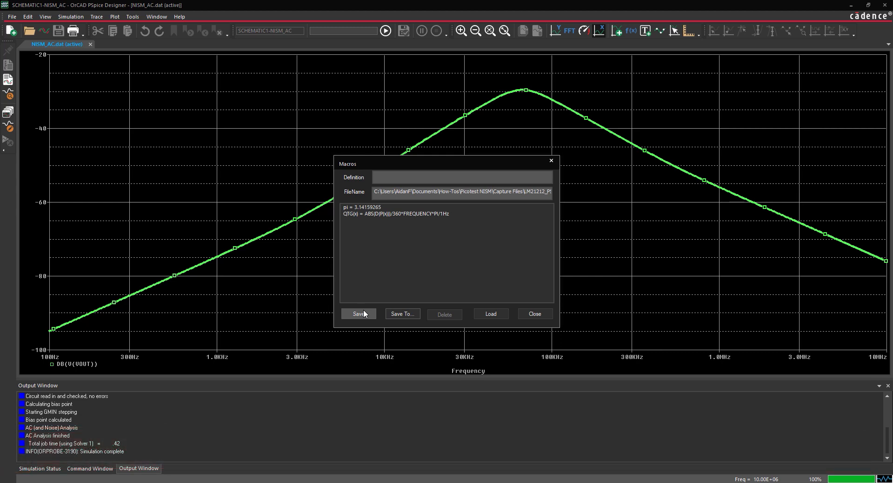
left_click(534, 316)
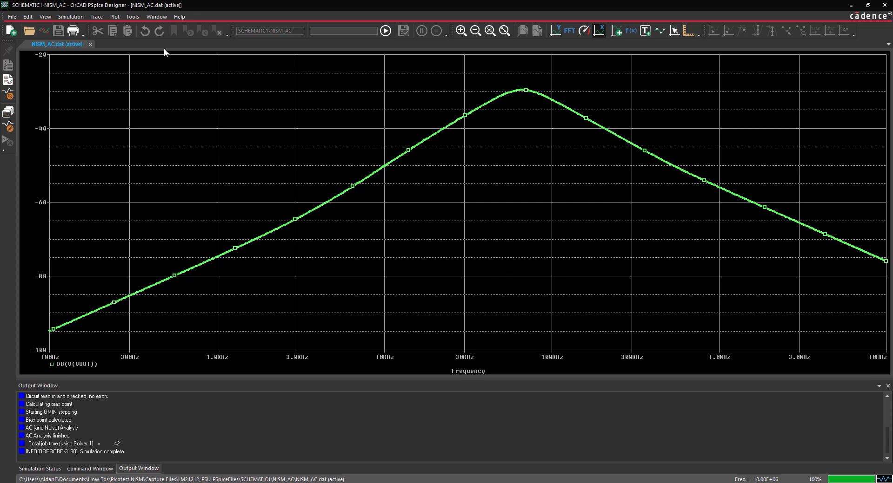
Add a second plot to the window and plot the trace QTG(V(VOUT)) in it.
left_click(115, 17)
left_click(127, 59)
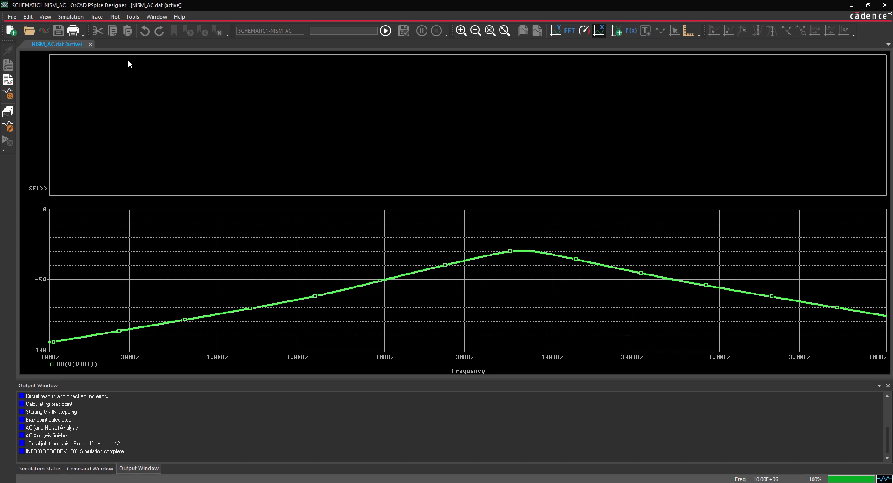
left_click(97, 17)
left_click(101, 26)
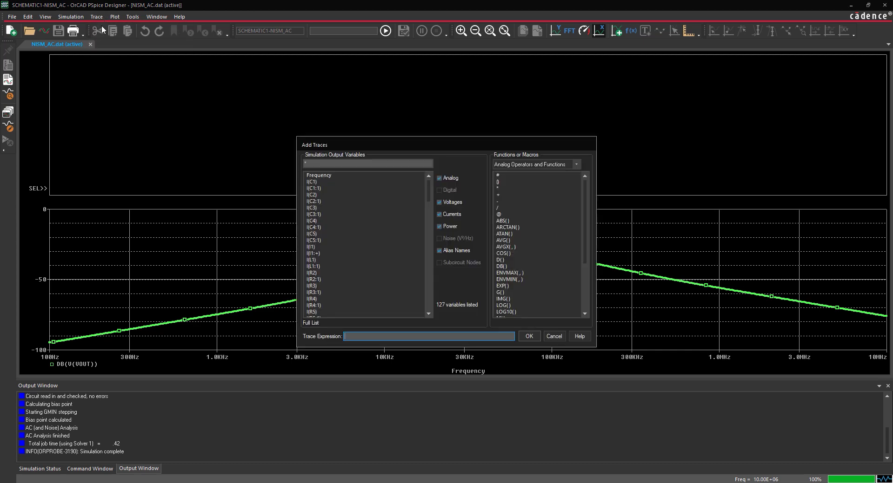
type("QTG(V(VOUT)")
left_click(531, 335)
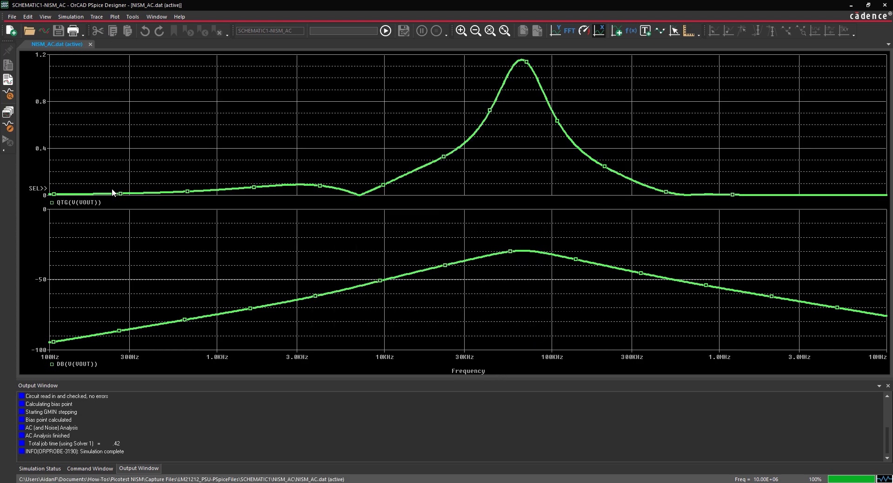
Switch the Y axis of the QTG(V(VOUT)) plot to a logarithmic scale.
right_click(37, 141)
left_click(64, 219)
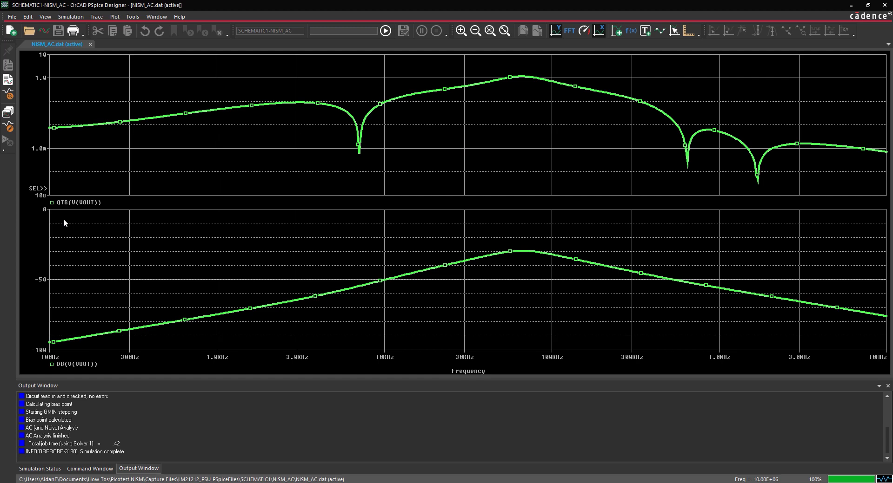
Evaluate the measurement NISM(V(VOUT)) and select its value in the measurement results.
left_click(94, 18)
left_click(120, 128)
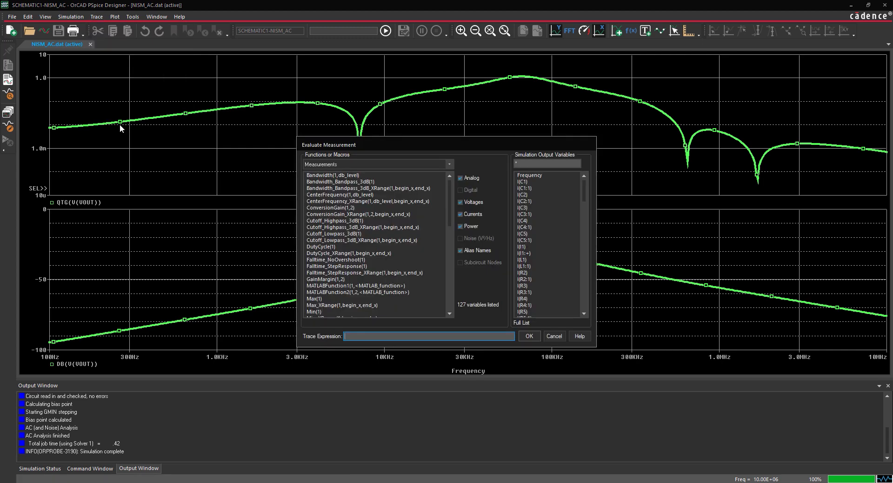
type("NISM(V(VOUT))")
left_click(532, 340)
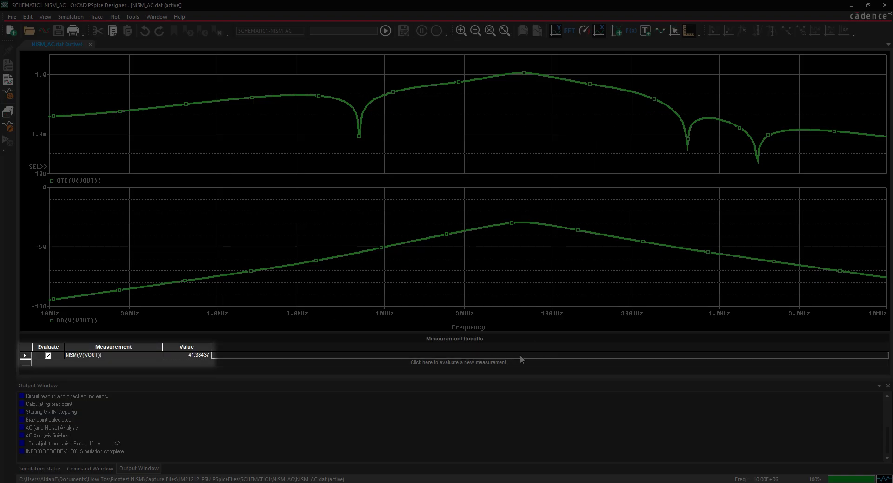
left_click(208, 356)
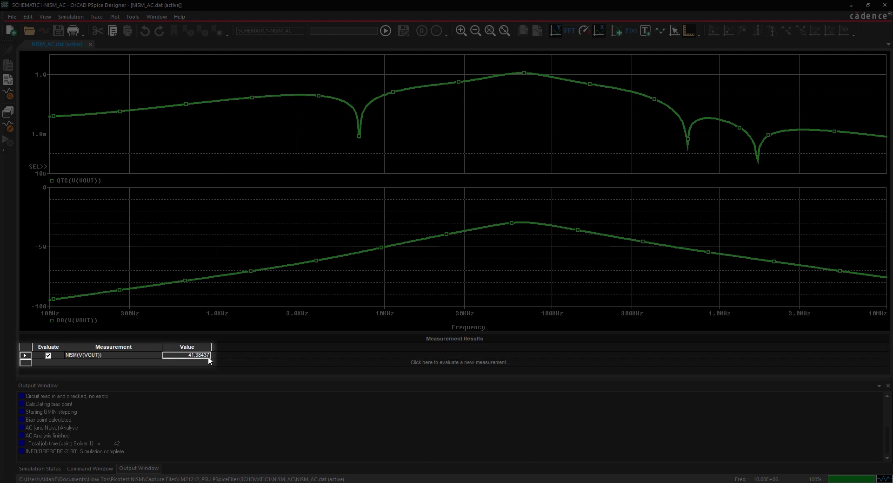